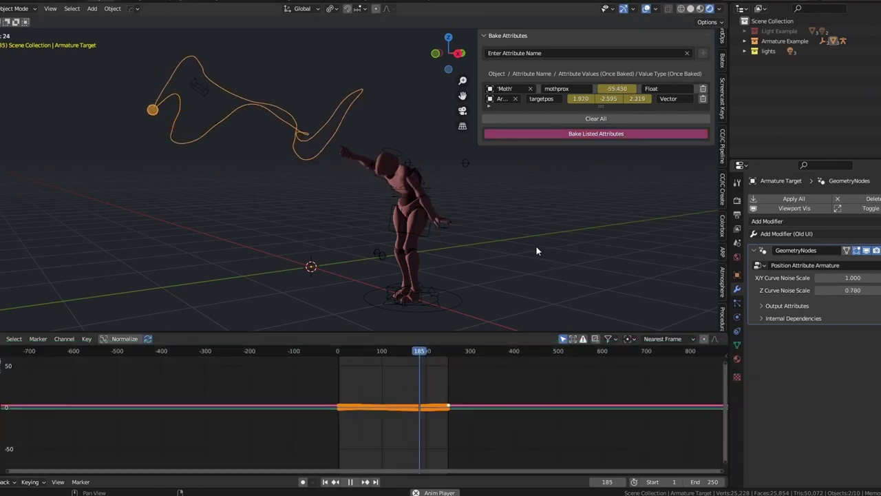
# - Return to the start of the animation and adjust the X/Y Curve Noise Scale in the Armature Target's Geometry Nodes modifier
pyautogui.hotkey('shift', 'Left')
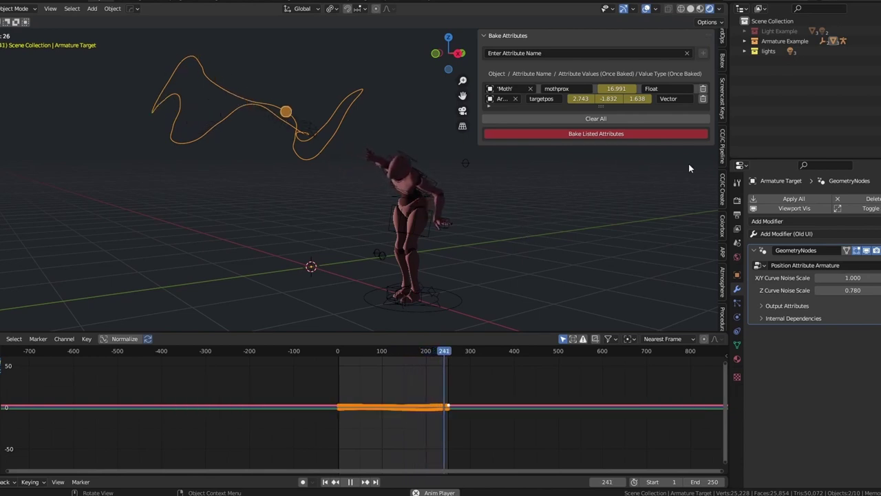
pyautogui.moveTo(852, 278); pyautogui.dragTo(809, 278)
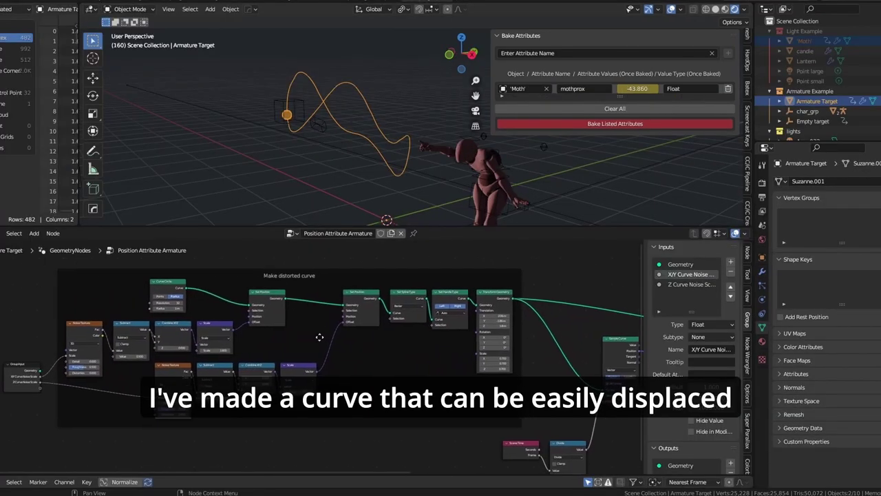
# - Preview the distorted curve's Transform Geometry output and the Join Geometry output in the node tree, and play the animation briefly
pyautogui.click(503, 301)
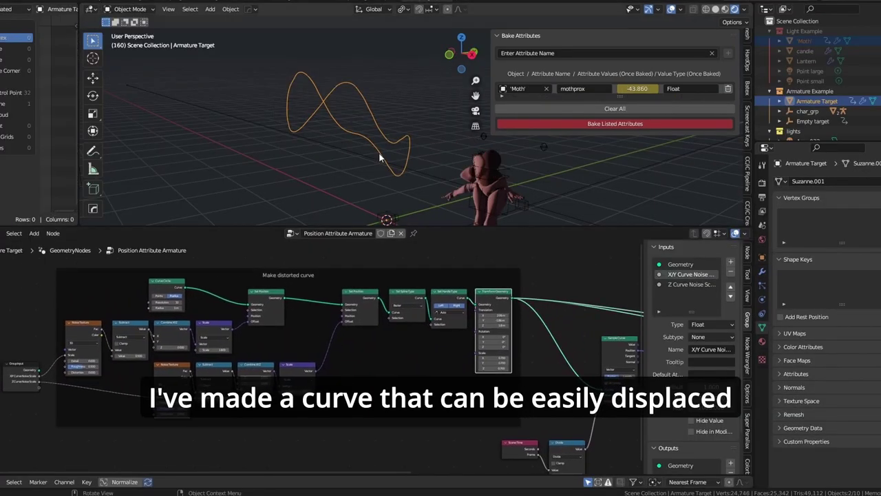
pyautogui.moveTo(604, 435); pyautogui.dragTo(280, 414, button='middle')
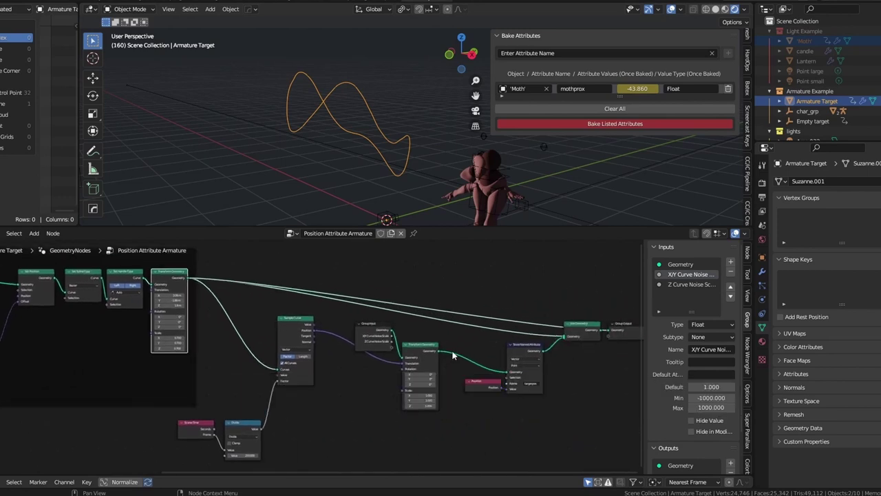
pyautogui.keyDown('ctrl'); pyautogui.keyDown('shift'); pyautogui.click(588, 331); pyautogui.keyUp('shift'); pyautogui.keyUp('ctrl')
pyautogui.press('space')
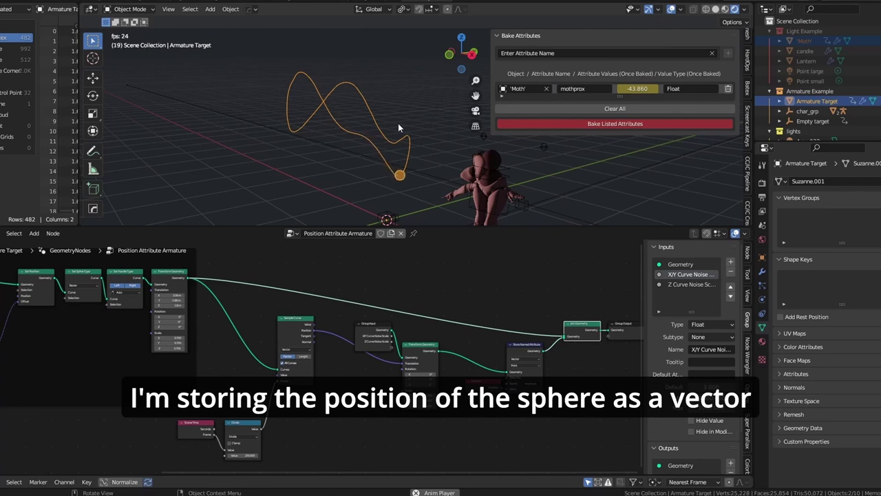
pyautogui.press('Escape')
# - Check the attribute name entered in the Store Named Attribute node that stores the sphere's position
pyautogui.scroll(10, 521, 370)
pyautogui.moveTo(526, 350); pyautogui.dragTo(361, 357, button='middle')
pyautogui.scroll(3, 385, 358)
pyautogui.moveTo(258, 409); pyautogui.dragTo(258, 410)
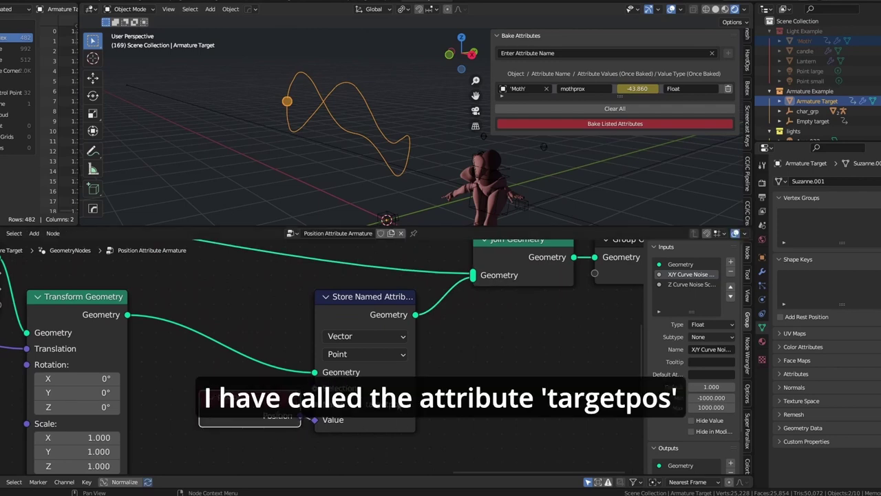
pyautogui.click(385, 404)
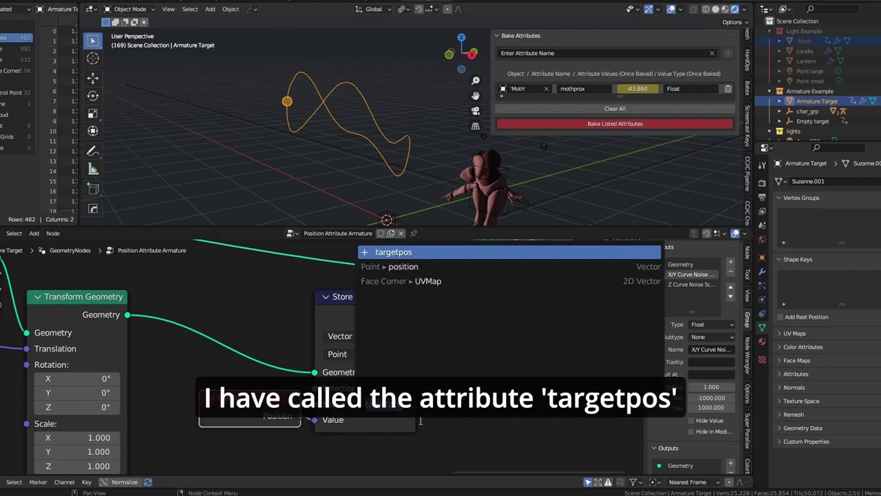
pyautogui.press('Return')
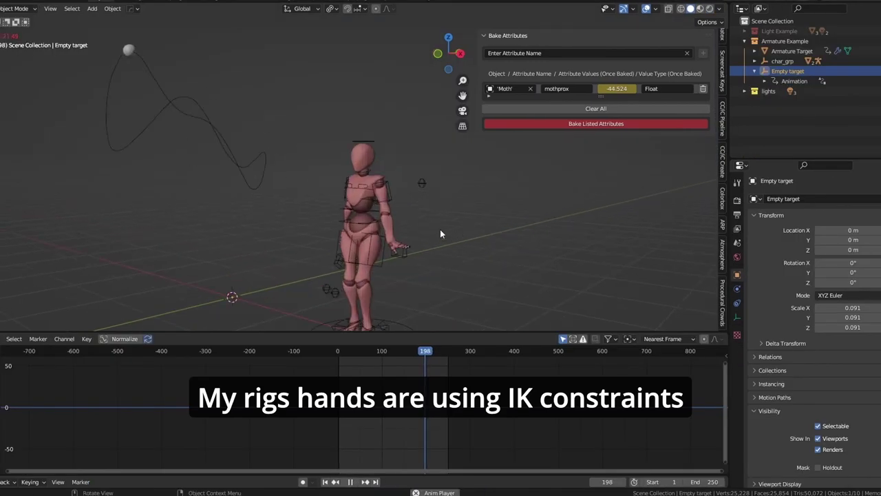
# - Set Armature Target as the target of both the Damped Track and Copy Location constraints on the c_hand_ik.r bone
pyautogui.scroll(-2, 440, 229)
pyautogui.moveTo(440, 229); pyautogui.dragTo(419, 202, button='middle')
pyautogui.scroll(-1, 422, 208)
pyautogui.scroll(1, 430, 232)
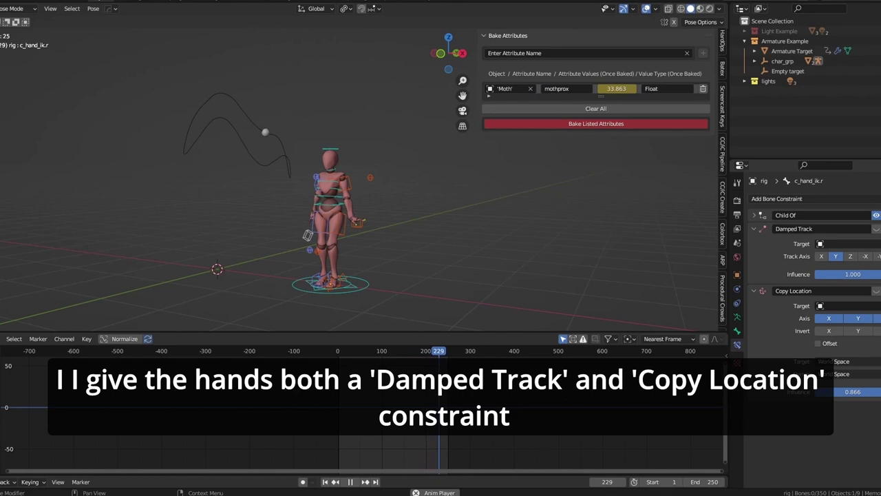
pyautogui.click(280, 140)
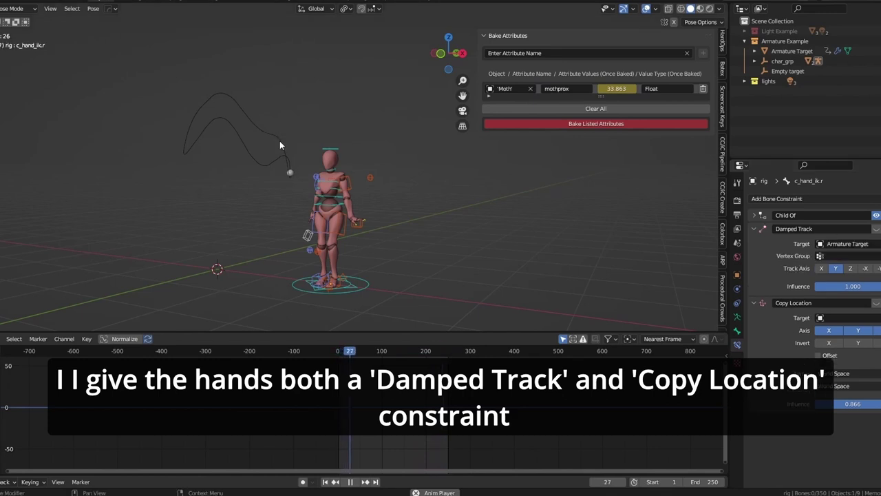
pyautogui.click(878, 317)
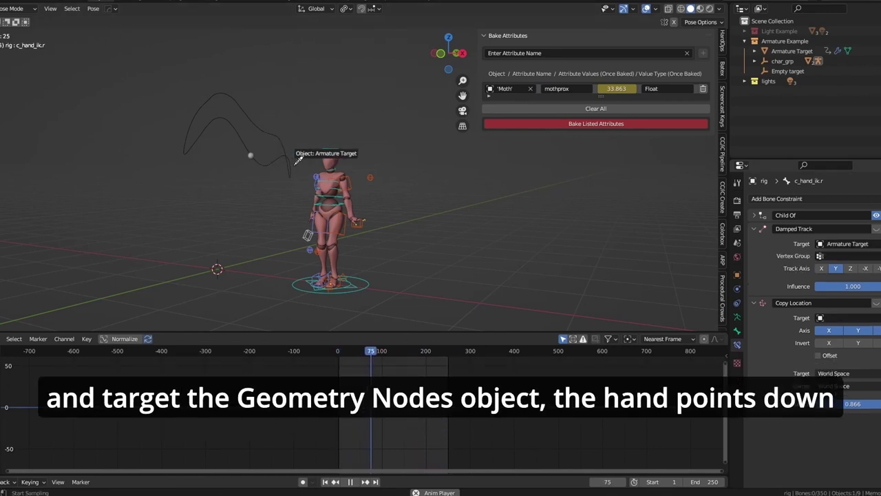
pyautogui.click(298, 159)
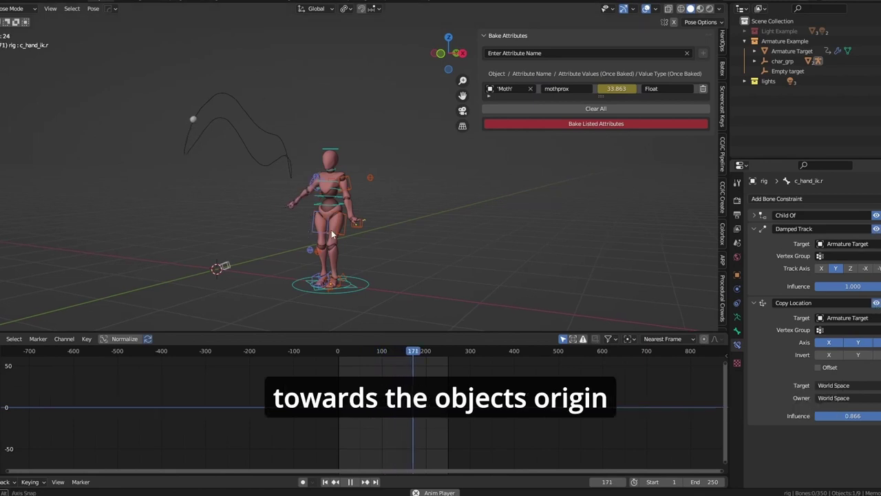
# - Select the Armature Target and inspect its origin, the hand control there and the character from different distances
pyautogui.moveTo(331, 230); pyautogui.dragTo(310, 231, button='middle')
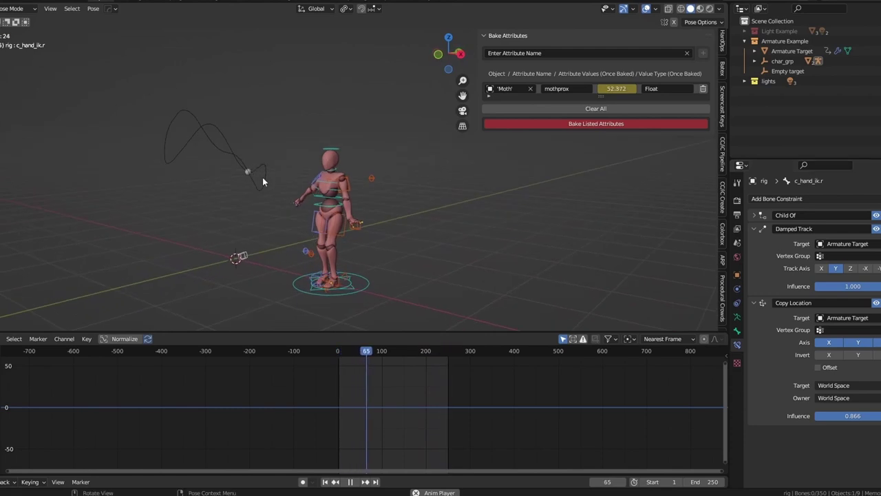
pyautogui.click(265, 178)
pyautogui.scroll(8, 234, 257)
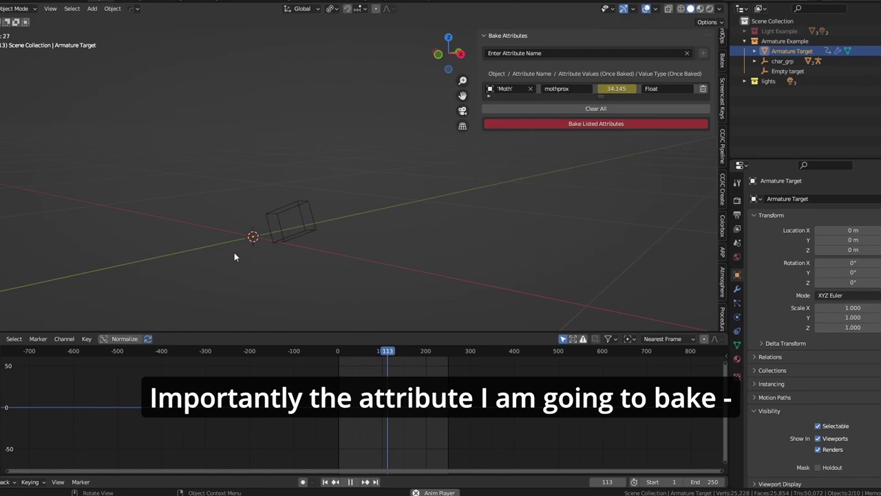
pyautogui.scroll(-9, 304, 218)
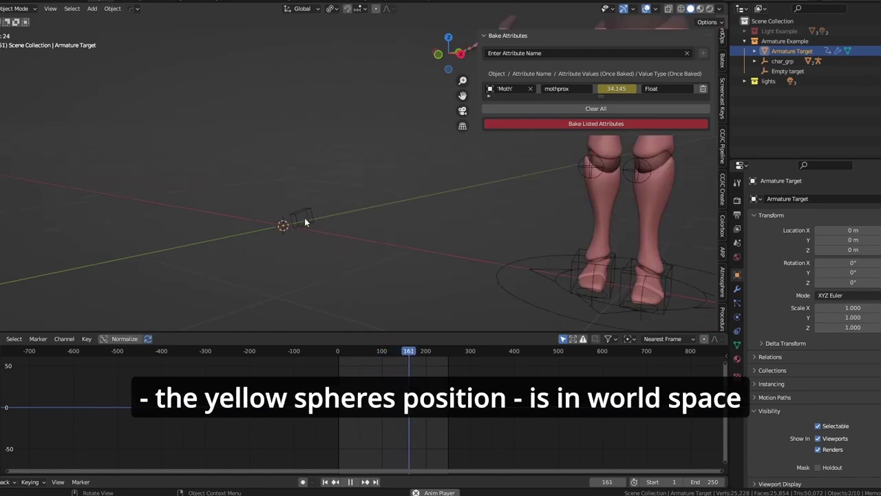
pyautogui.keyDown('shift'); pyautogui.moveTo(424, 187); pyautogui.dragTo(351, 225, button='middle'); pyautogui.keyUp('shift')
pyautogui.scroll(3, 349, 226)
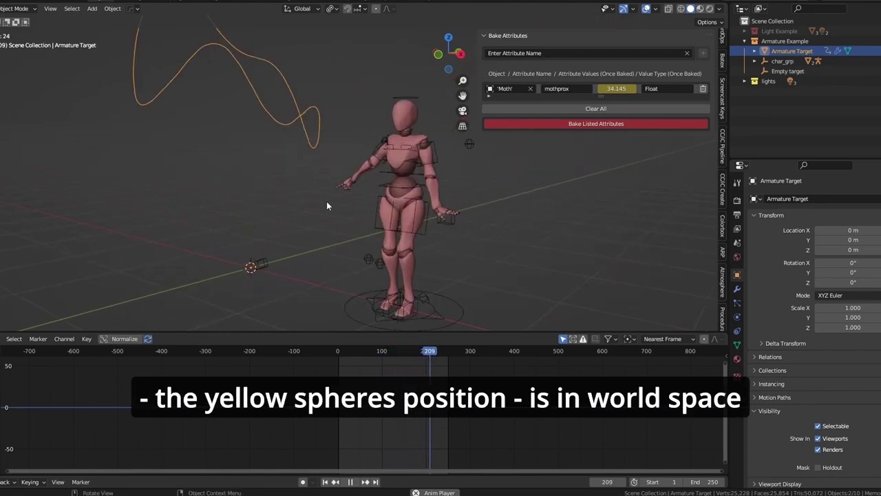
# - Switch the rig to Pose Mode, select the c_hand_ik.r bone to inspect its position, and stop playback
pyautogui.click(259, 263)
pyautogui.hotkey('ctrl', 'Tab')
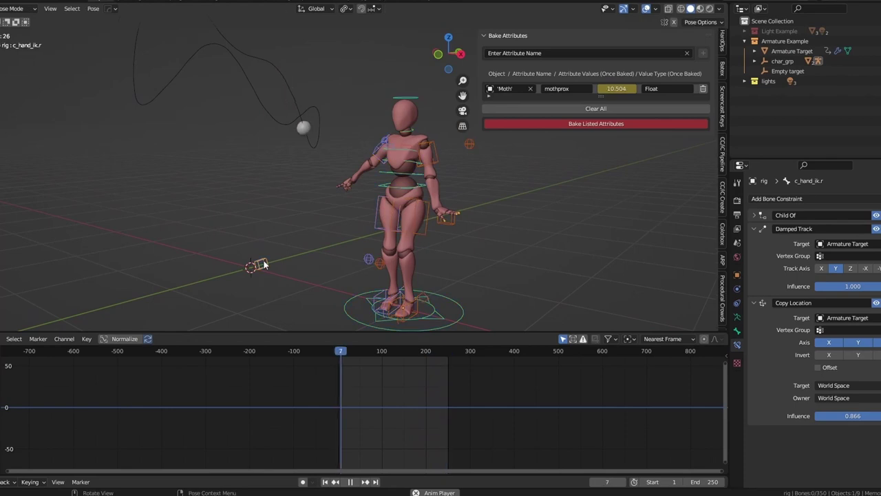
pyautogui.click(264, 264)
pyautogui.scroll(-4, 264, 264)
pyautogui.keyDown('shift'); pyautogui.moveTo(322, 245); pyautogui.dragTo(313, 225, button='middle'); pyautogui.keyUp('shift')
pyautogui.scroll(1, 312, 226)
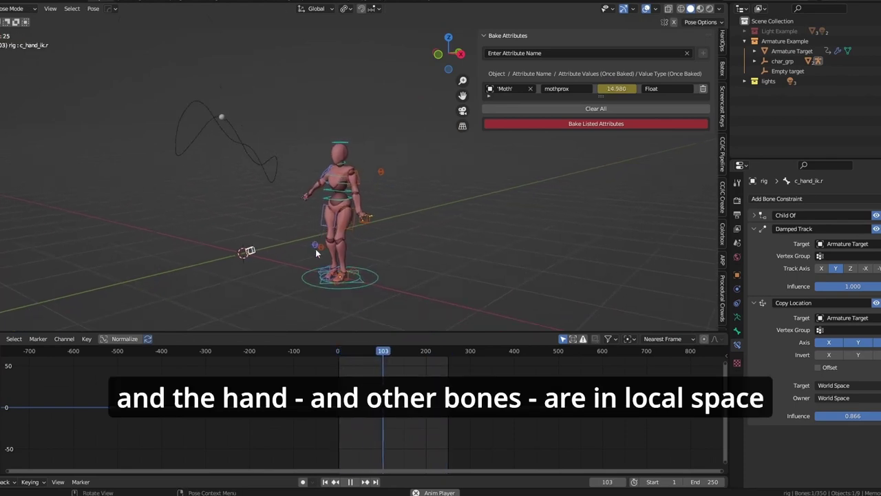
pyautogui.press('space')
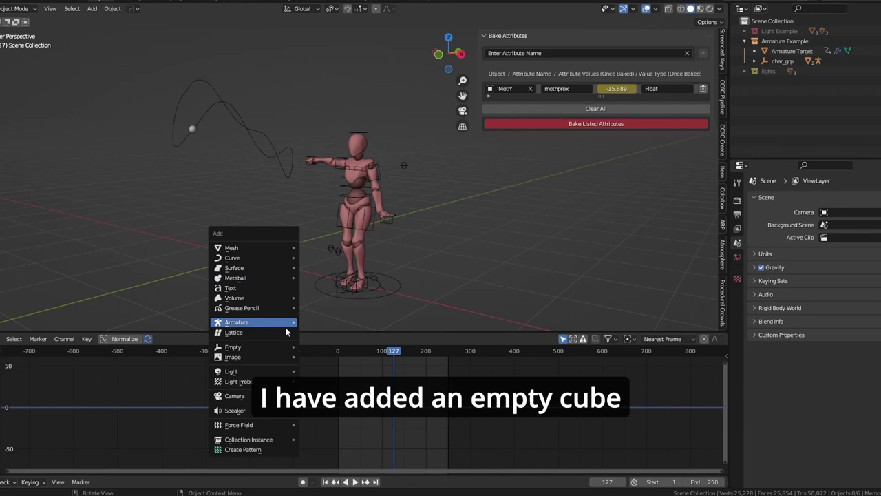
# - Add a cube empty at the world origin and scale it down by 0.2 and again by 0.5
pyautogui.moveTo(290, 351)
pyautogui.click(331, 390)
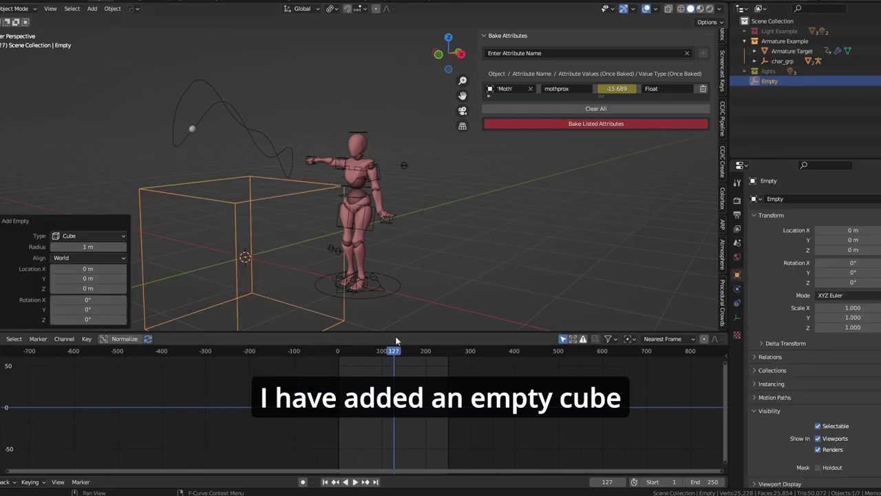
pyautogui.write('s.')
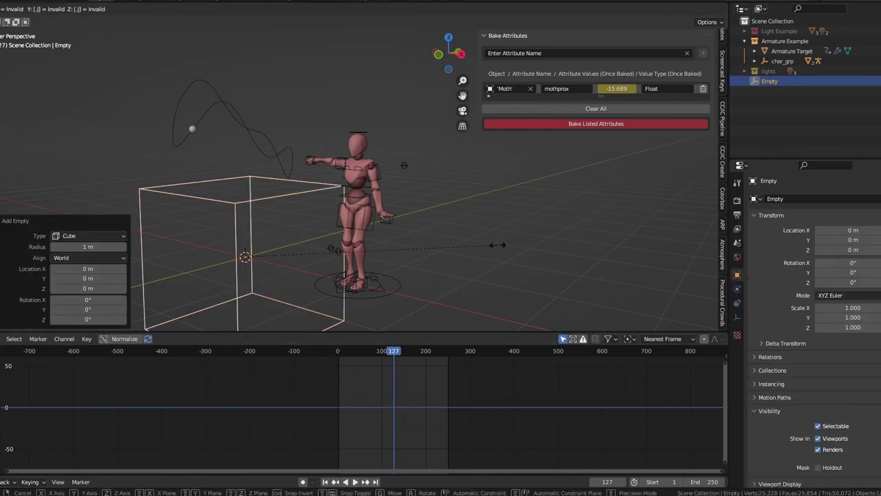
pyautogui.write('2')
pyautogui.press('Return')
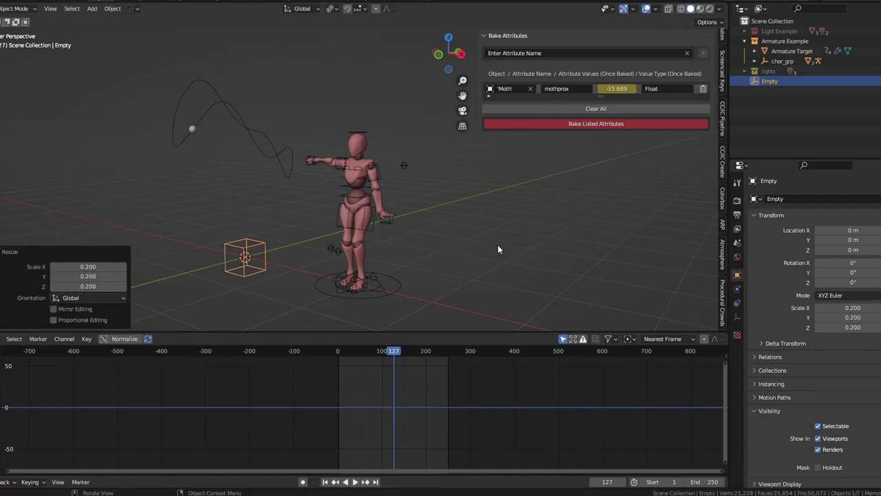
pyautogui.write('s.1')
pyautogui.press('Escape')
pyautogui.write('s.5')
pyautogui.press('Return')
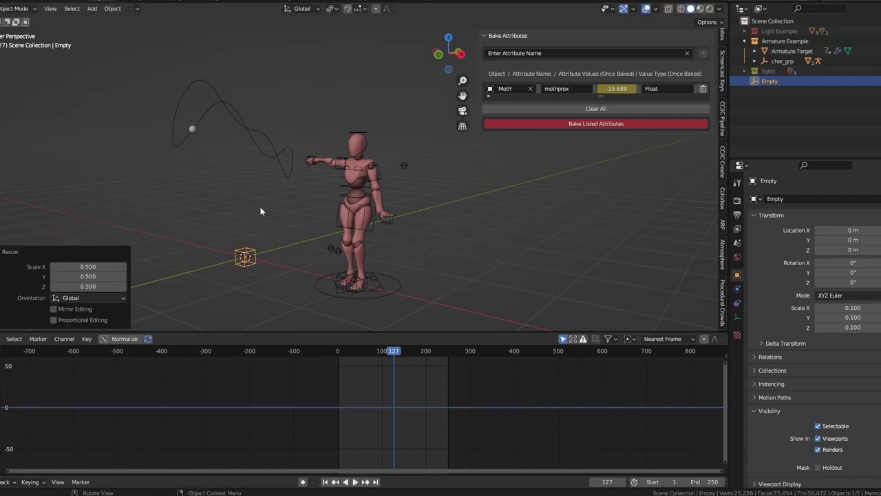
# - Rename the new empty as Empty Target and play the animation briefly
pyautogui.press('F2')
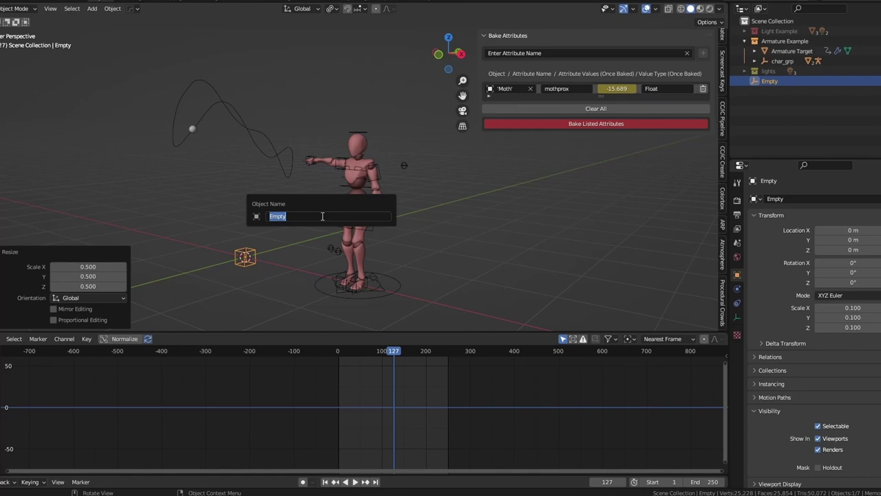
pyautogui.write('Empty')
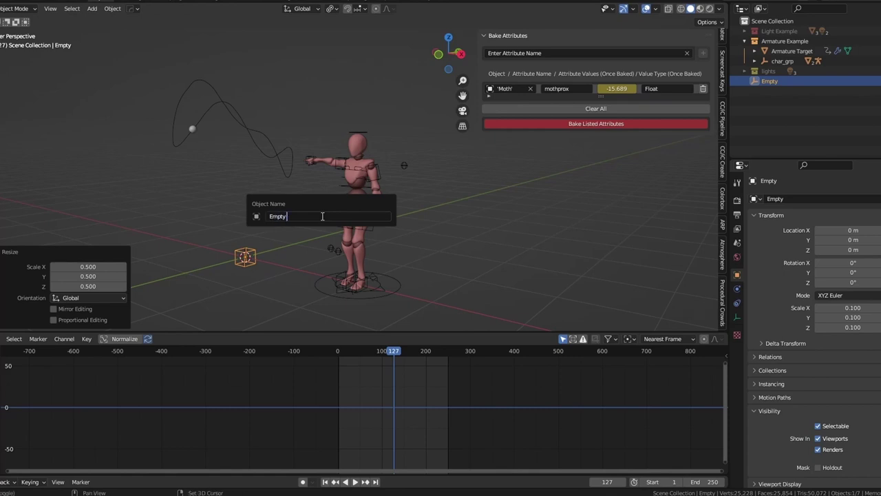
pyautogui.write(' Target')
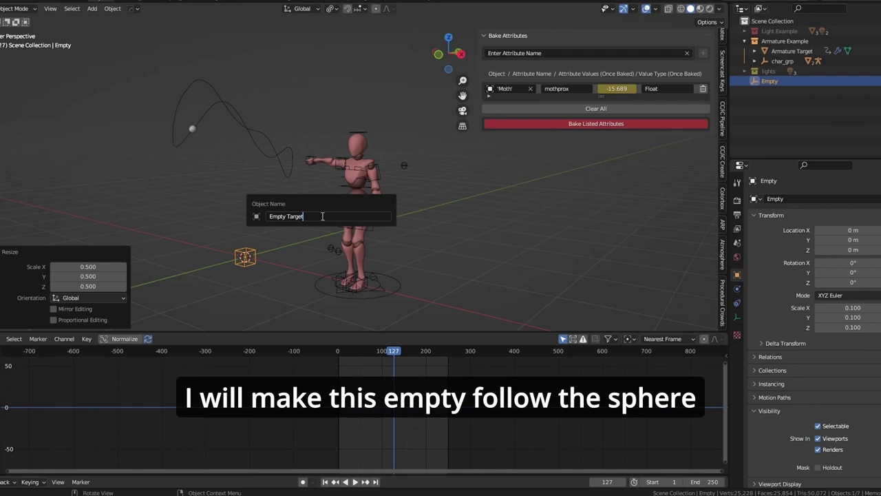
pyautogui.press('Return')
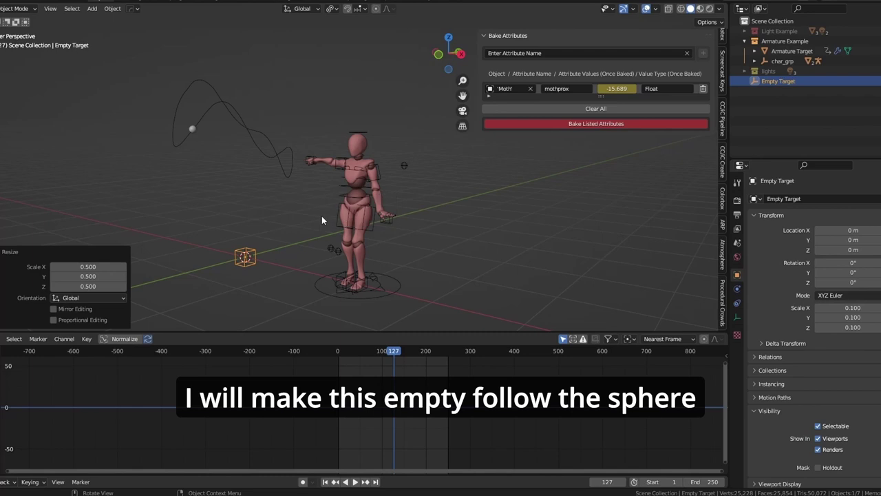
pyautogui.press('space')
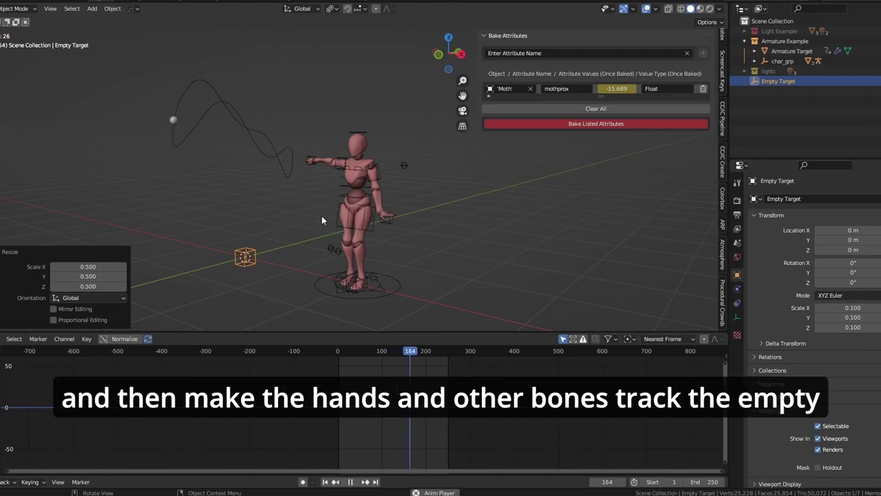
pyautogui.press('space')
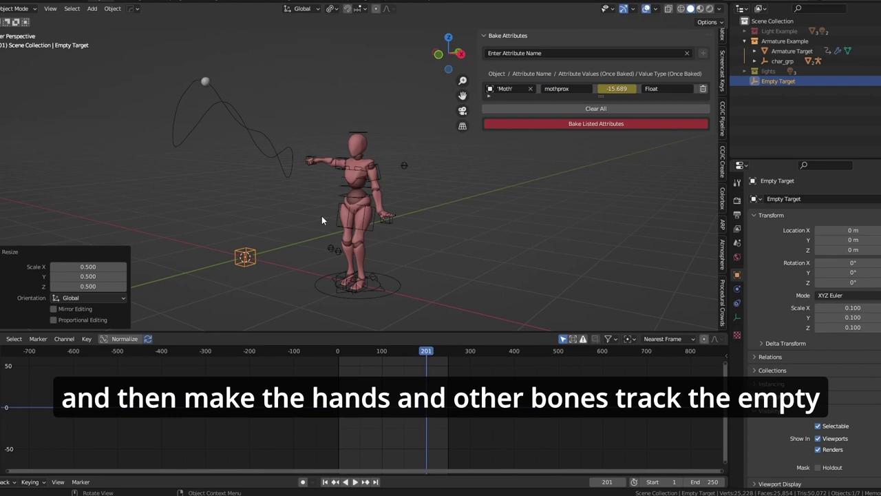
# - Select the Armature Target, check its stored attribute name, and add the attribute targetpos to the bake list
pyautogui.click(206, 82)
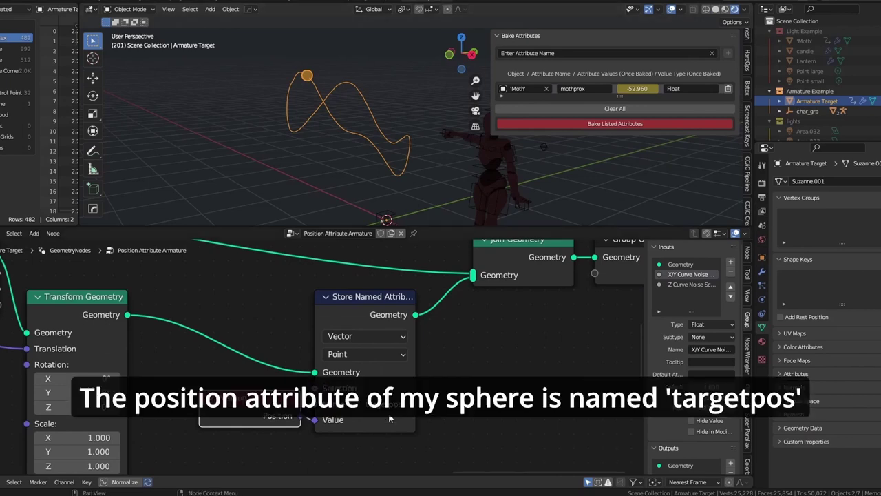
pyautogui.click(375, 402)
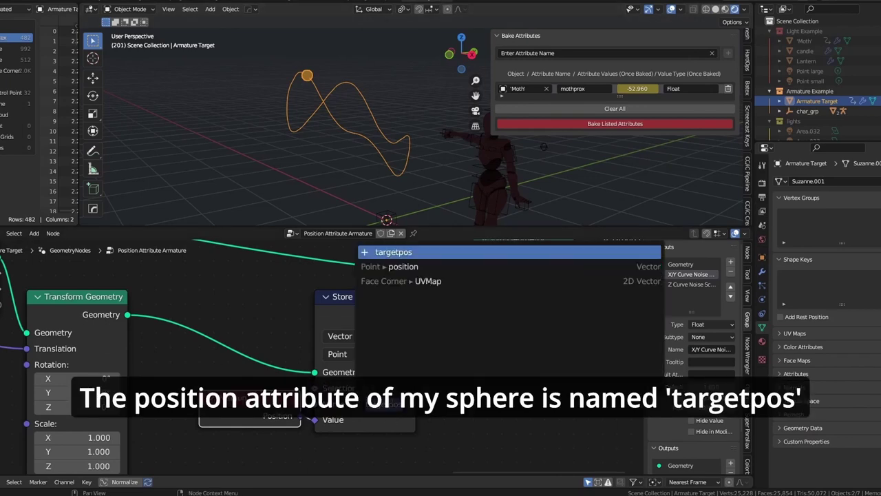
pyautogui.press('Return')
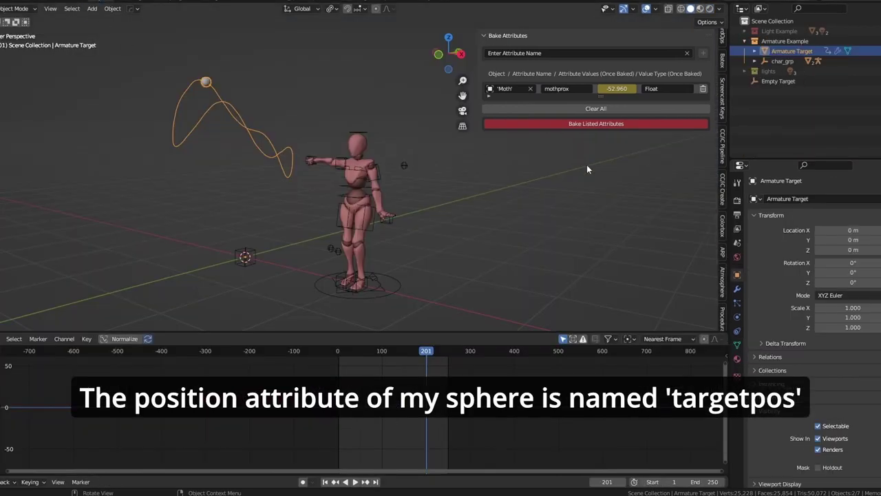
pyautogui.click(640, 53)
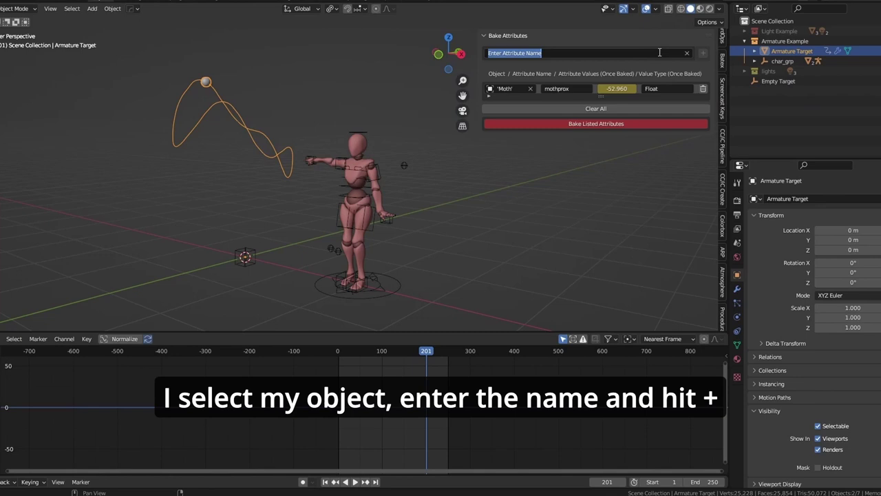
pyautogui.write('targetpos')
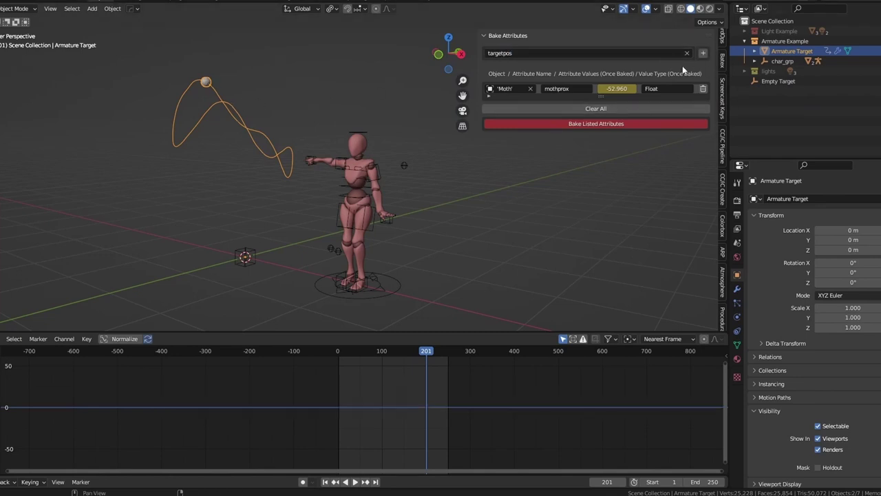
pyautogui.click(704, 53)
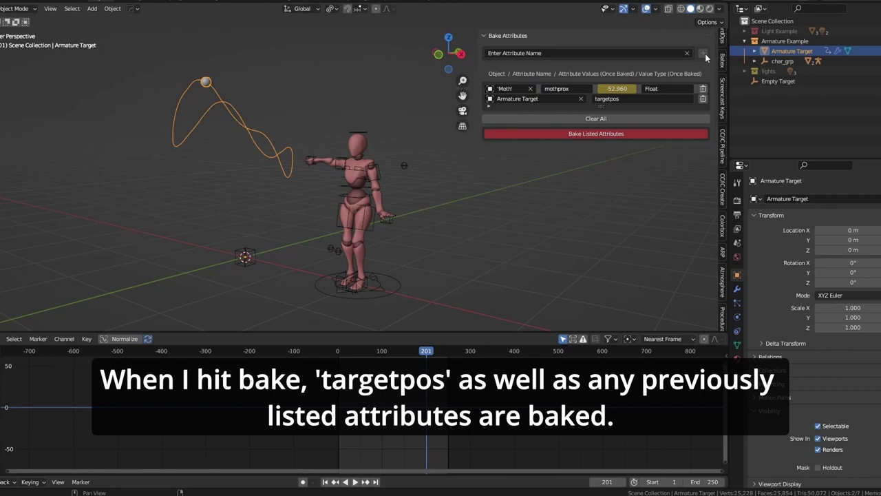
# - Bake the listed attributes, frame the baked curves in the Graph Editor, and check the targetpos values while moving through the timeline
pyautogui.click(641, 135)
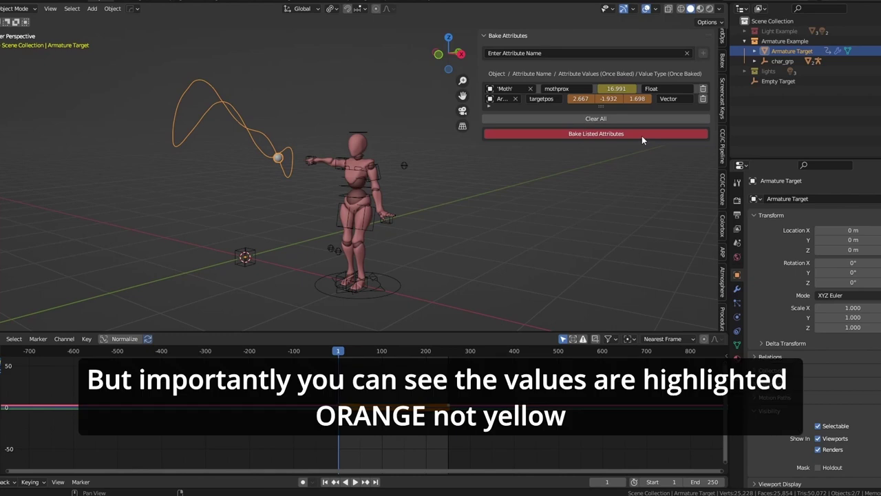
pyautogui.press('space')
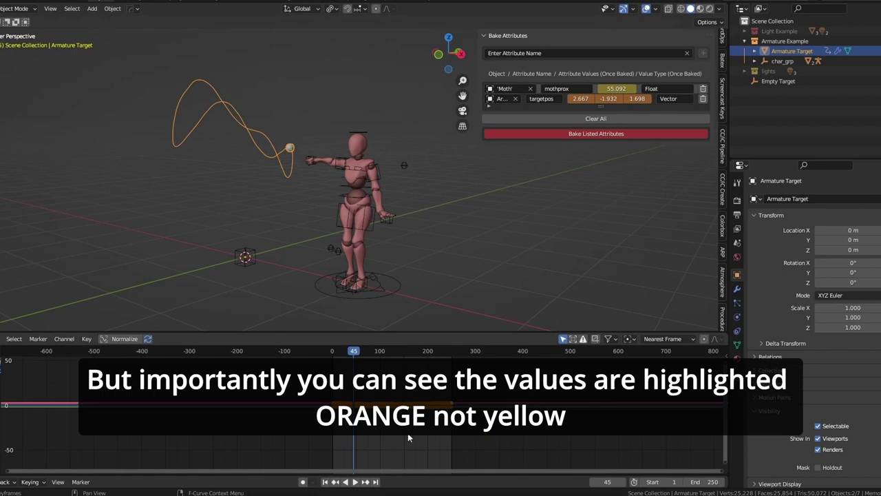
pyautogui.press('Home')
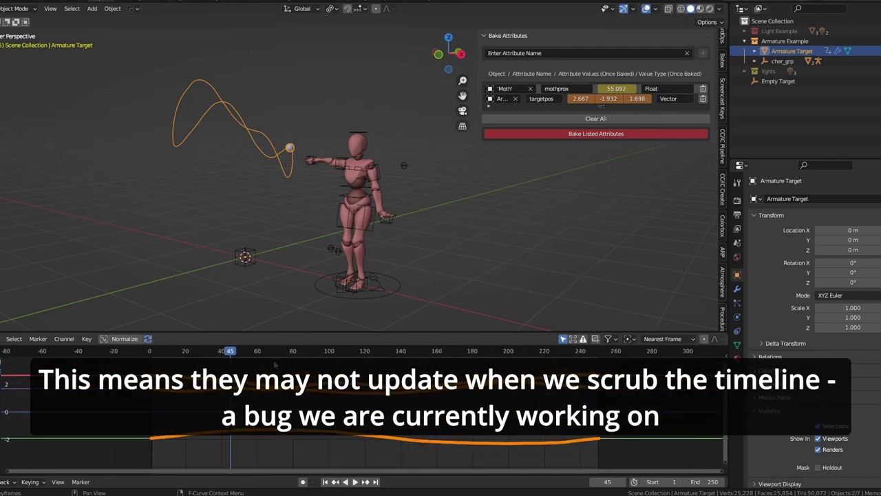
pyautogui.click(223, 352)
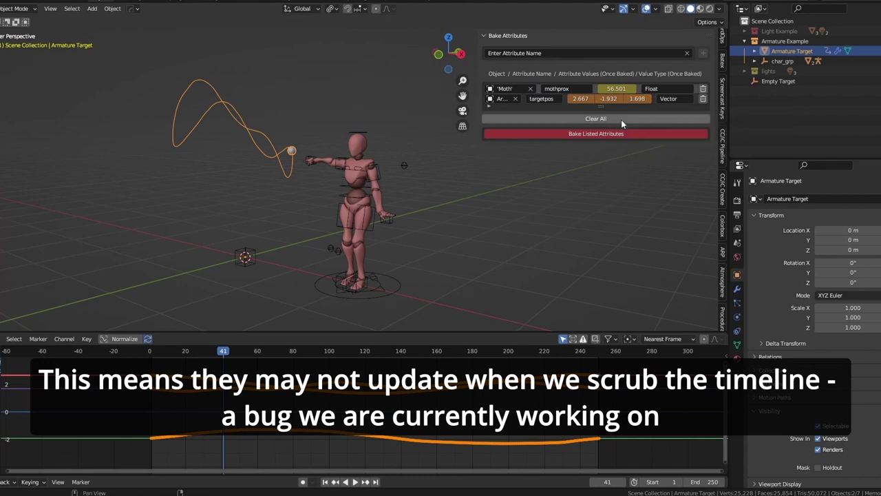
pyautogui.press('space')
pyautogui.press('space')
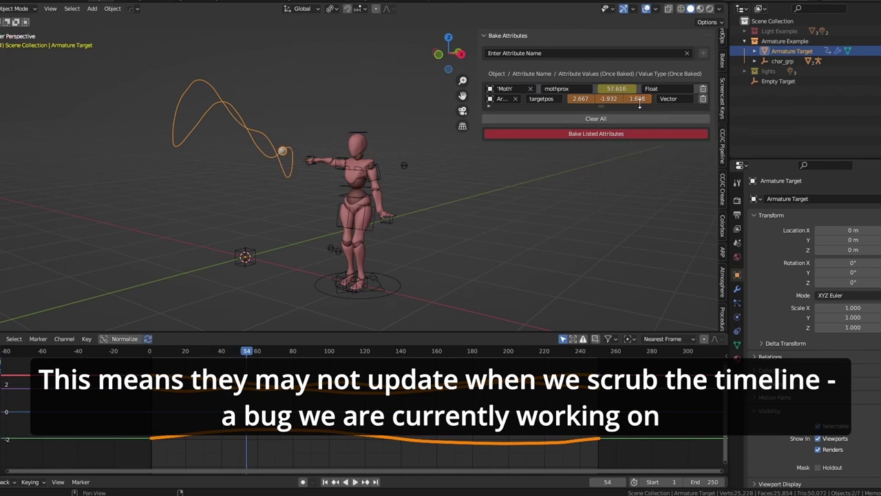
# - Bake the listed attributes again, check targetpos across several frames, and save the file with the timeline back near its start
pyautogui.click(639, 132)
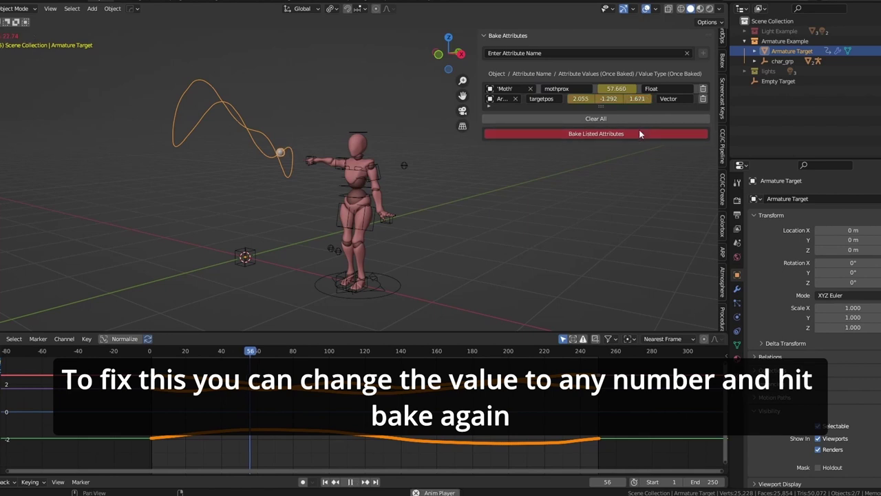
pyautogui.keyDown('alt'); pyautogui.scroll(-5, 629, 154); pyautogui.keyUp('alt')
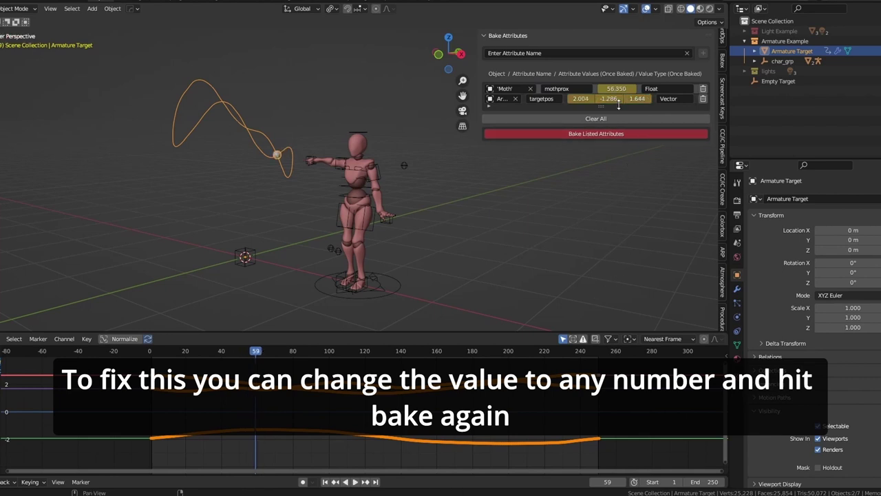
pyautogui.keyDown('alt'); pyautogui.scroll(-20, 599, 252); pyautogui.keyUp('alt')
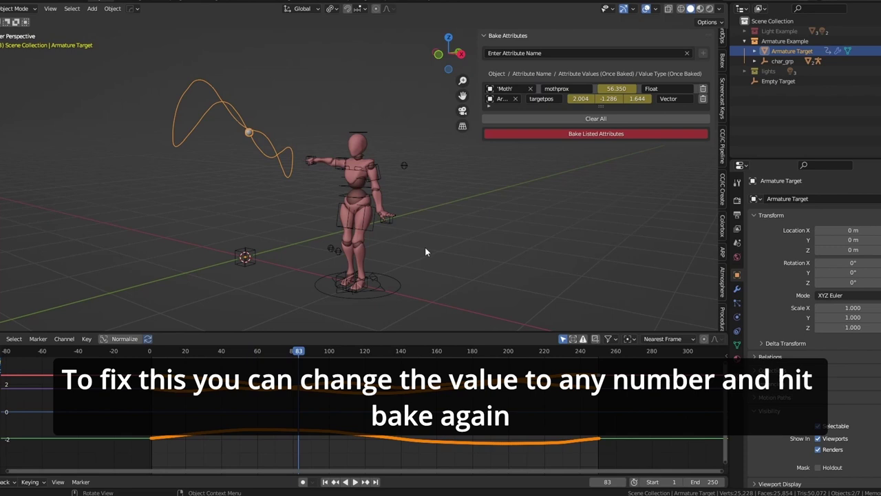
pyautogui.hotkey('ctrl', 's')
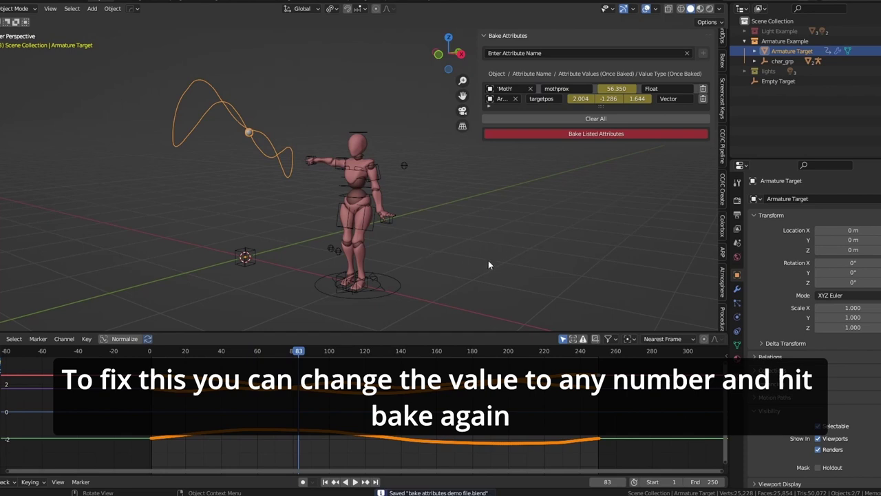
pyautogui.hotkey('shift', 'Left')
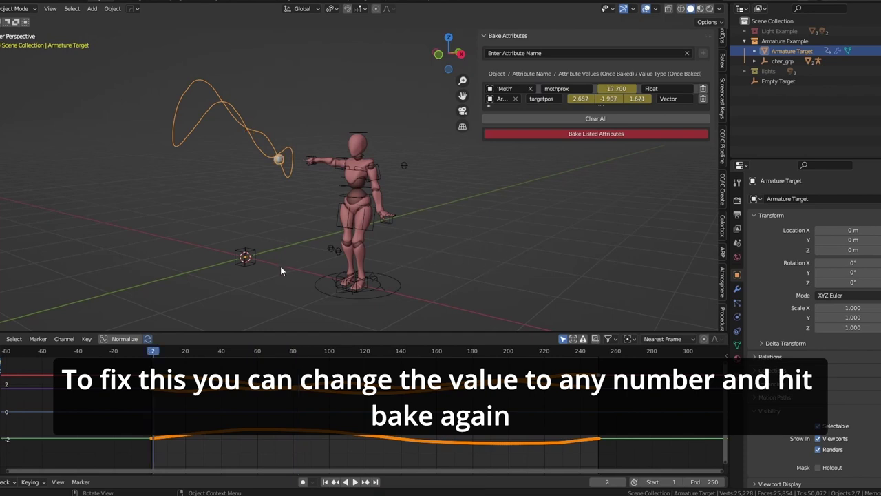
# - Select the Empty Target, copy the baked targetpos X value as a new driver, and paste it onto the empty's Location X
pyautogui.click(253, 249)
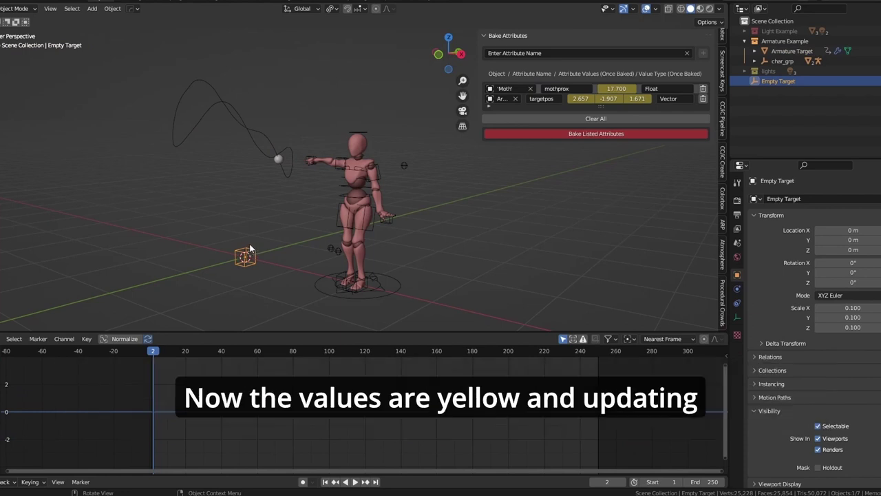
pyautogui.moveTo(249, 244); pyautogui.dragTo(452, 271, button='middle')
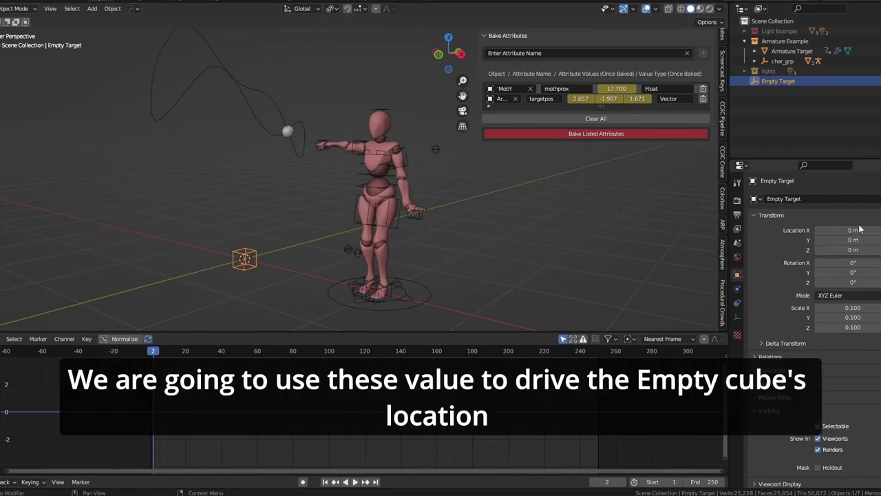
pyautogui.moveTo(865, 229); pyautogui.dragTo(829, 250)
pyautogui.rightClick(578, 99)
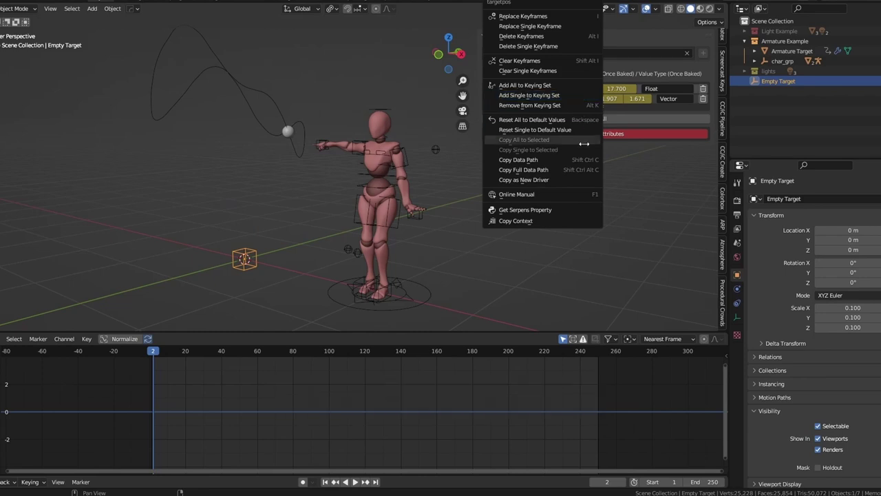
pyautogui.click(585, 180)
pyautogui.rightClick(835, 230)
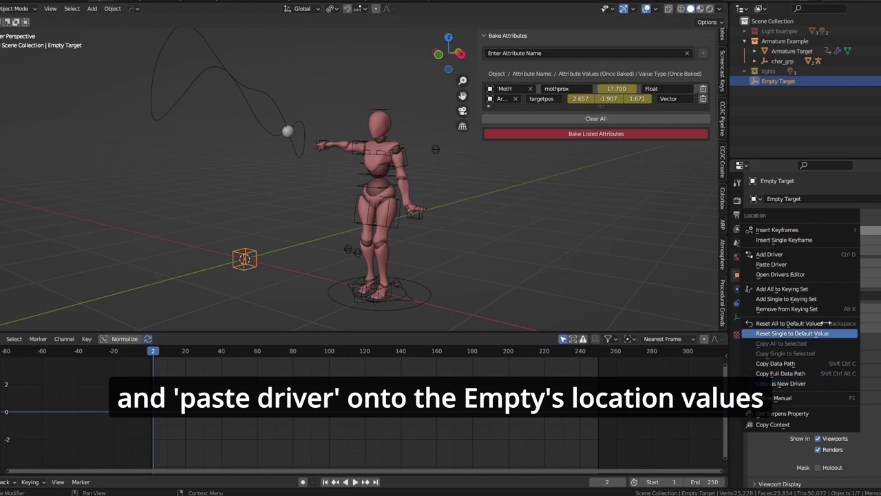
pyautogui.click(821, 264)
# - Copy the targetpos Y and Z values as new drivers onto the empty's Location Y and Z, and play the animation to check it
pyautogui.rightClick(601, 99)
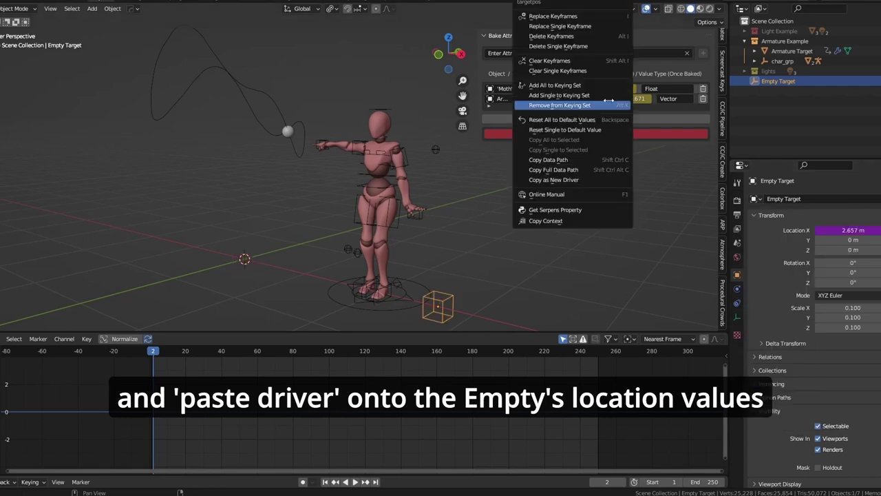
pyautogui.click(565, 179)
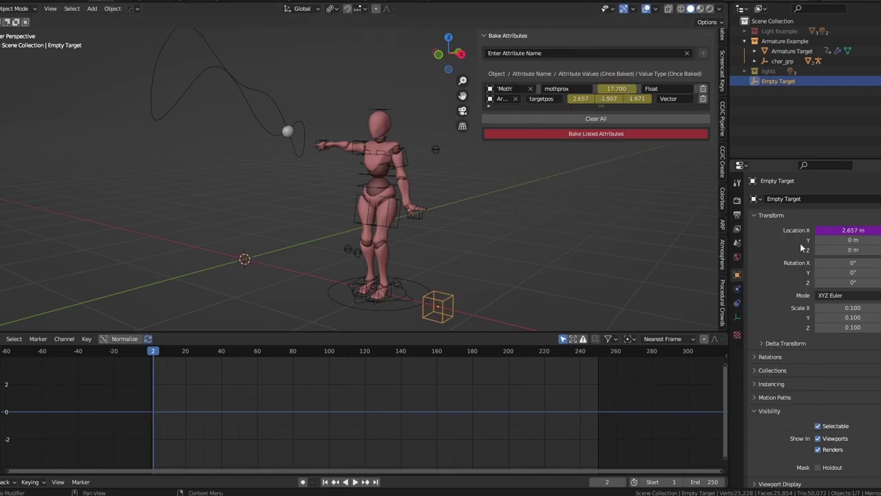
pyautogui.rightClick(830, 238)
pyautogui.click(826, 273)
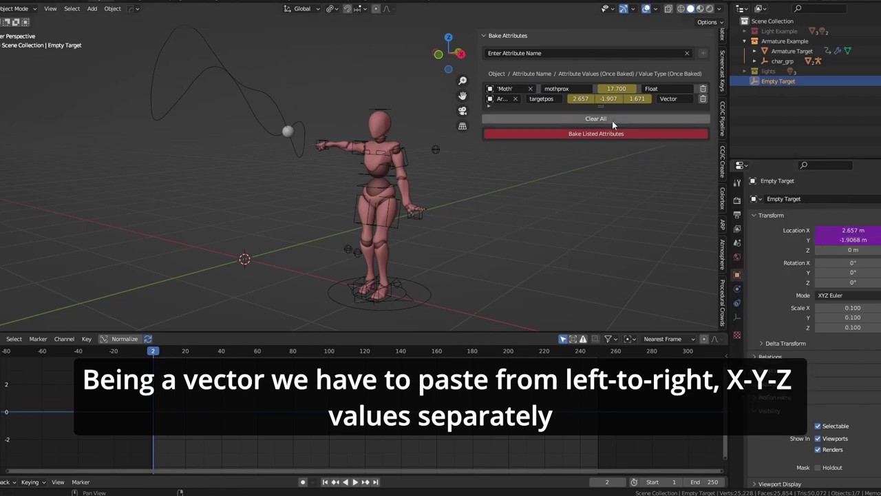
pyautogui.rightClick(633, 99)
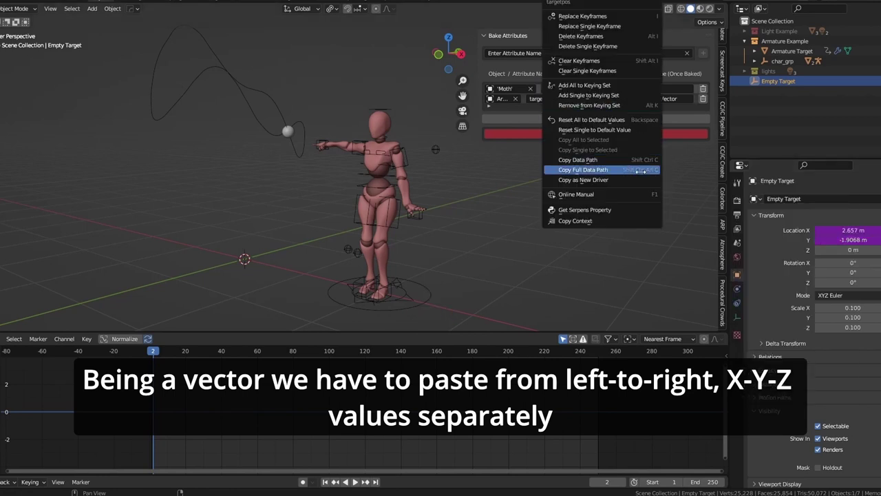
pyautogui.click(619, 179)
pyautogui.rightClick(862, 249)
pyautogui.click(861, 249)
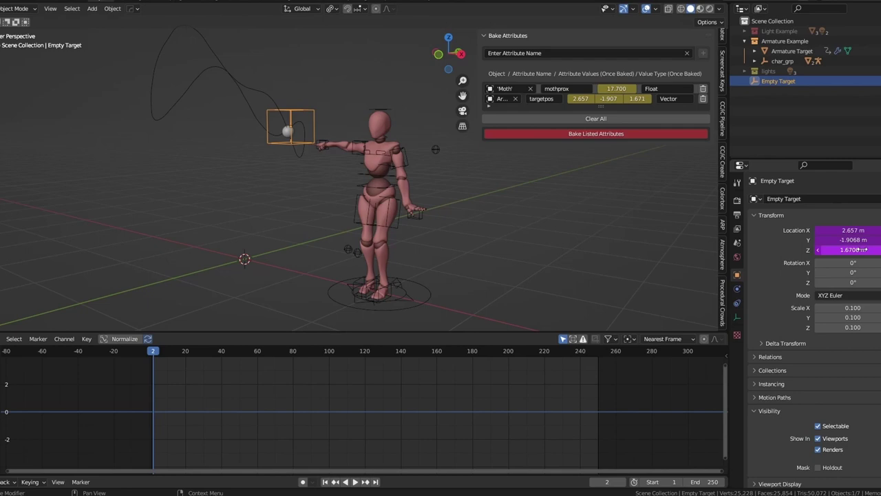
pyautogui.press('space')
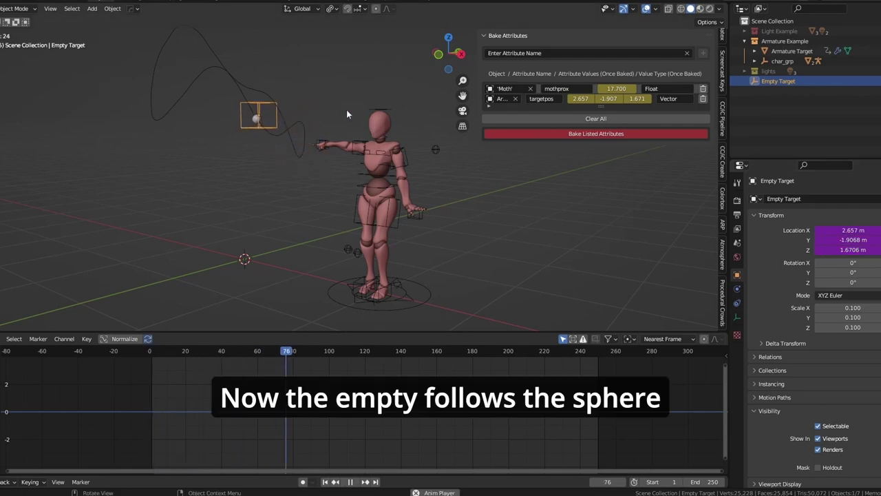
pyautogui.moveTo(346, 110)
pyautogui.mouseDown(button='middle')
pyautogui.moveTo(361, 113)
pyautogui.moveTo(341, 110)
pyautogui.mouseUp(button='middle')
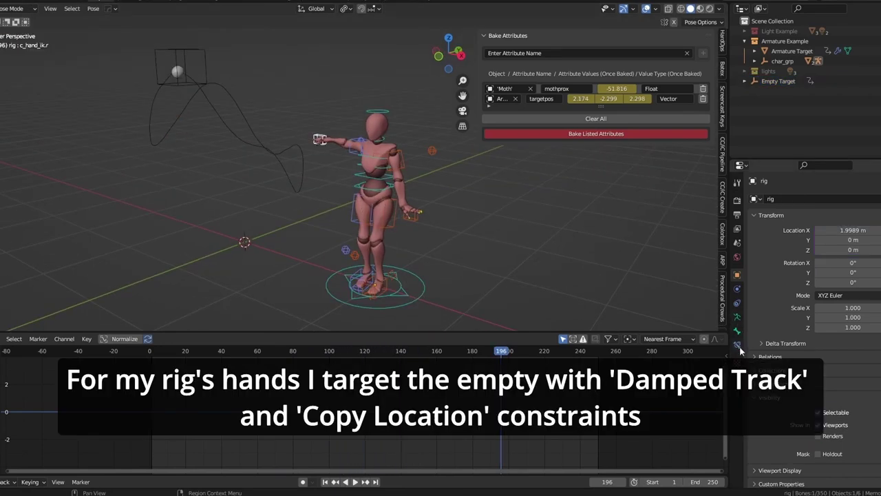
# - Target the Empty Target in c_hand_ik.r's Damped Track and Copy Location constraints, enable both, and play the animation
pyautogui.click(737, 345)
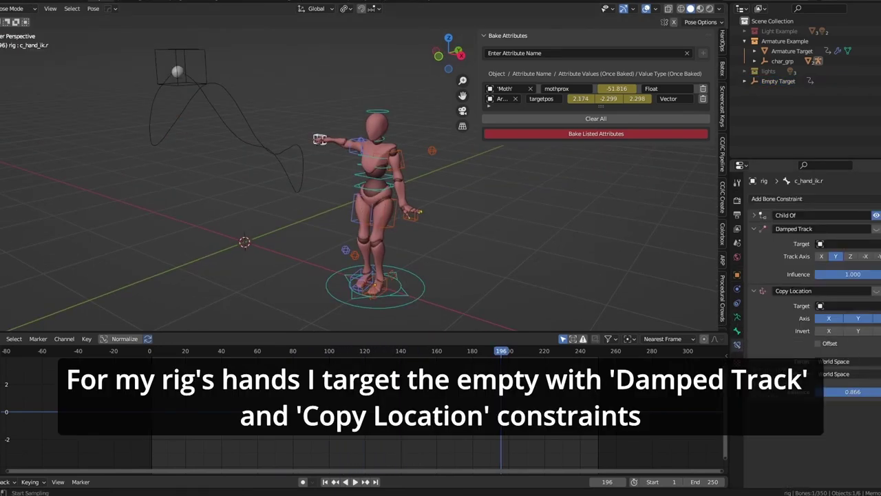
pyautogui.click(187, 46)
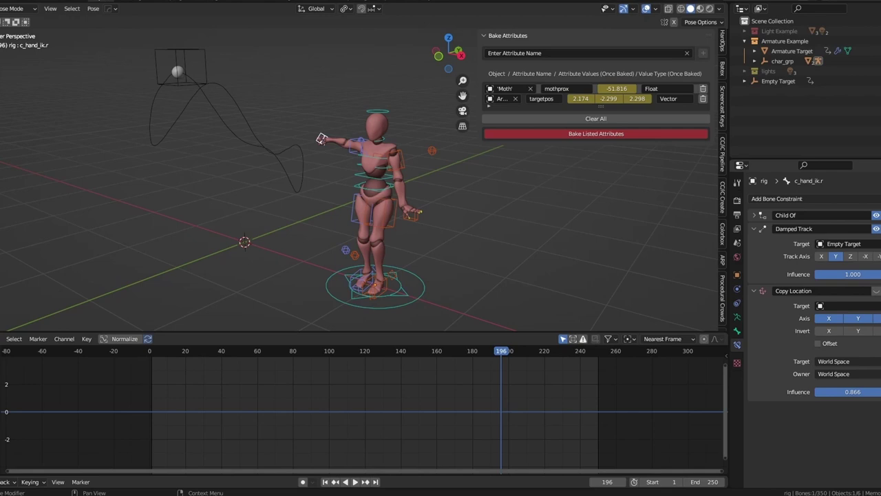
pyautogui.click(200, 48)
pyautogui.click(877, 292)
pyautogui.press('space')
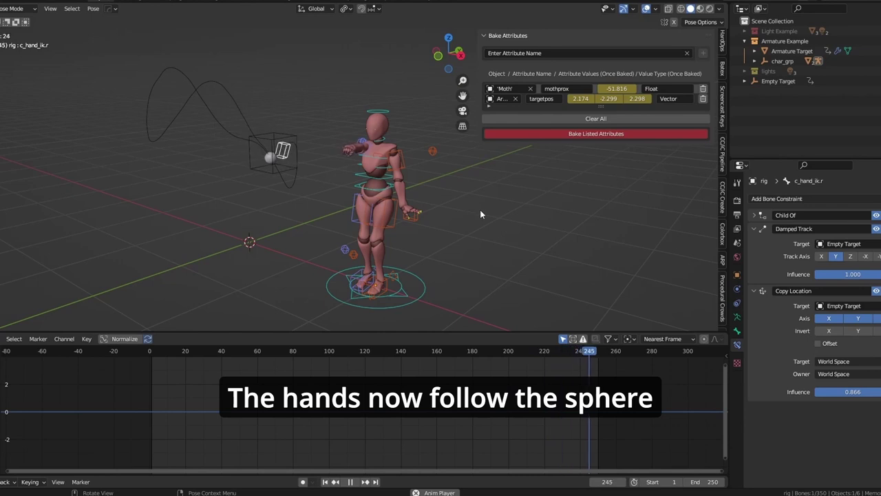
# - Set c_spine_03.x's Damped Track target to Empty Target, enable it with influence 0.637, and review the motion in playback
pyautogui.moveTo(567, 215); pyautogui.dragTo(540, 236, button='middle')
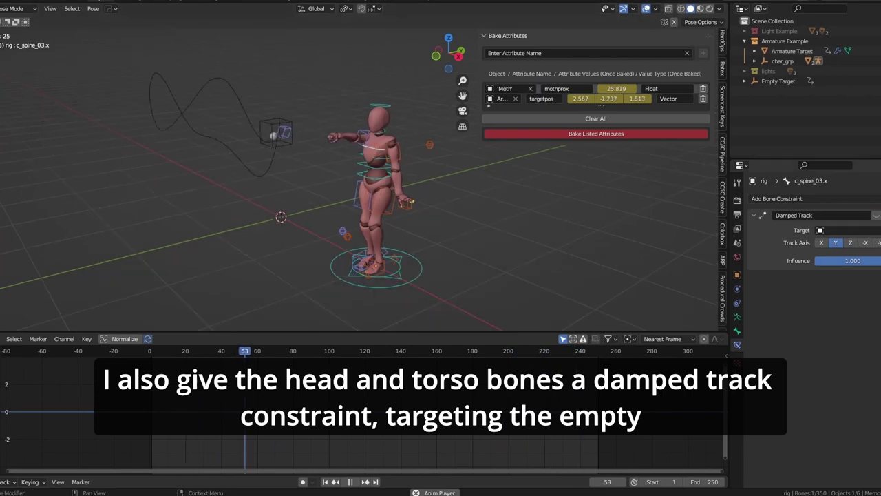
pyautogui.press('space')
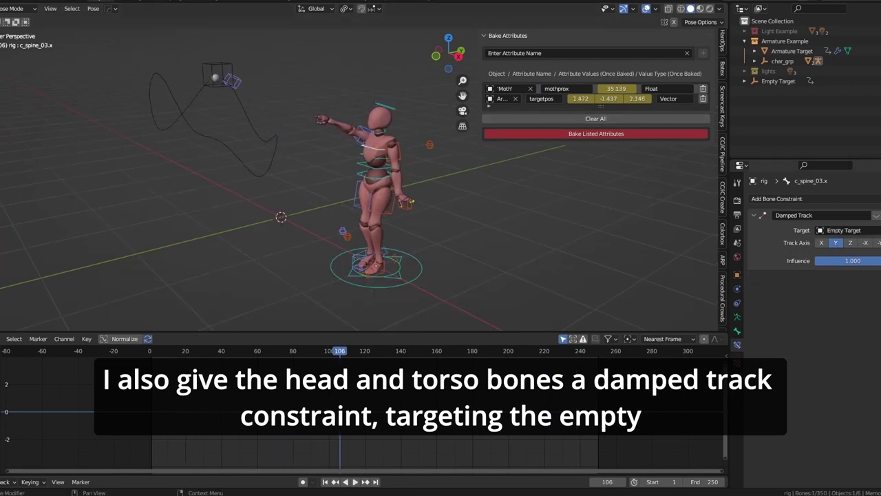
pyautogui.press('space')
pyautogui.scroll(2, 351, 175)
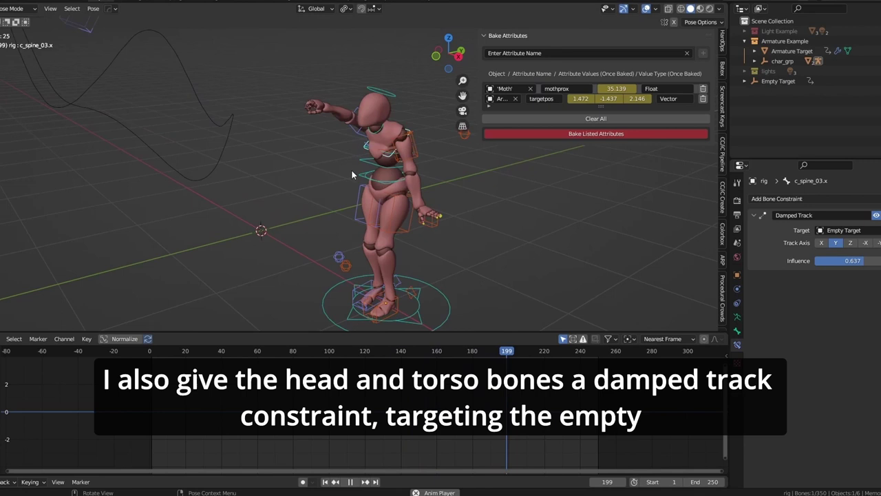
pyautogui.scroll(-2, 366, 151)
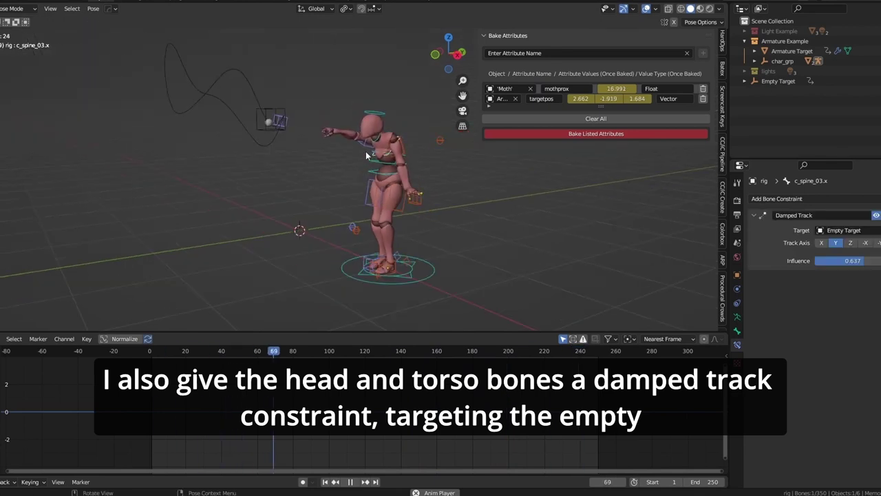
# - Reshape the Armature Target's curve by setting its Z Curve Noise Scale to 0.8
pyautogui.hotkey('shift', 'alt', 'z')
pyautogui.scroll(2, 366, 151)
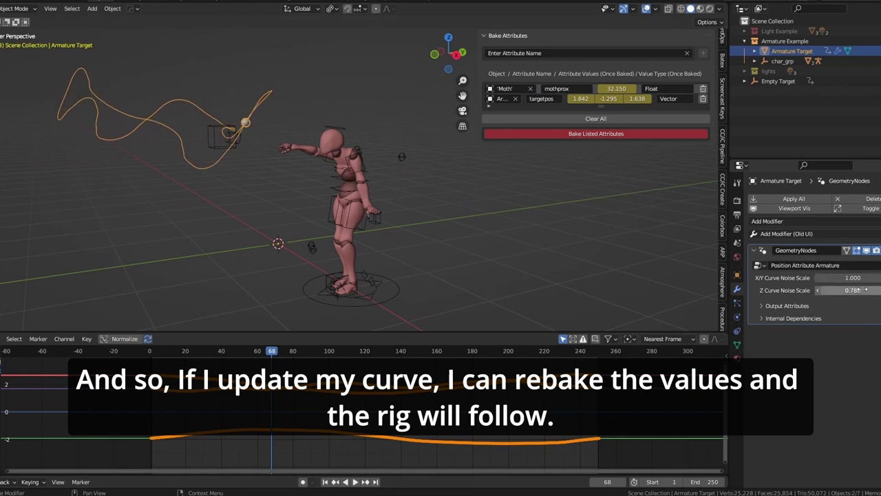
pyautogui.moveTo(858, 290); pyautogui.dragTo(866, 290)
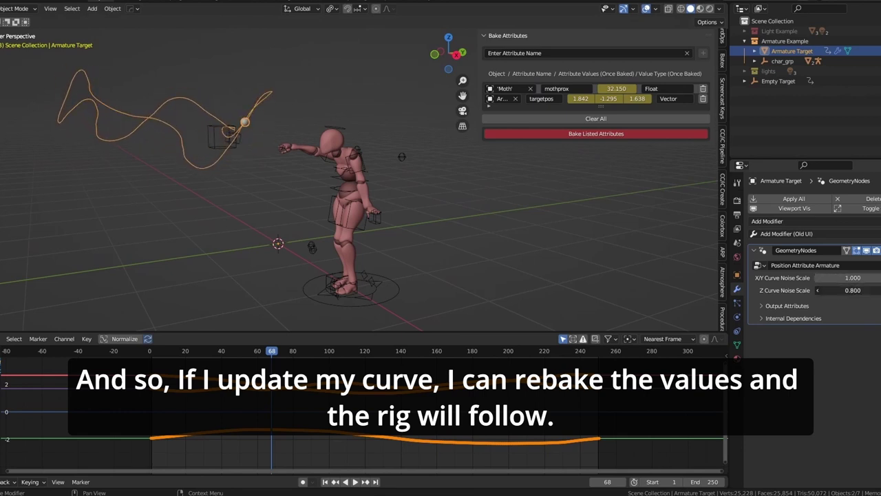